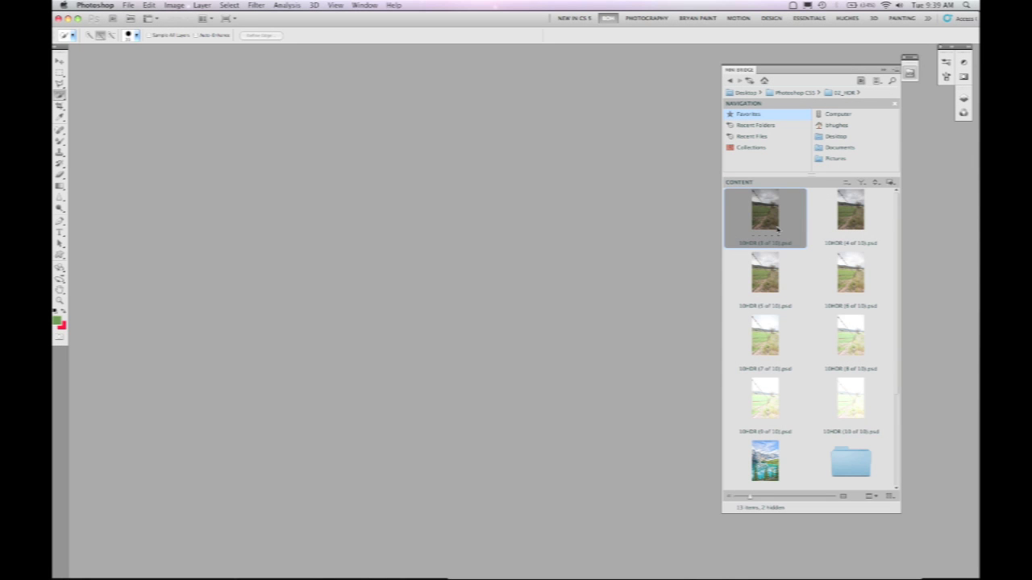
Select 10HDR exposures 3 through 10 in Mini Bridge and send them to Merge to HDR Pro
left_click(856, 403, "shift")
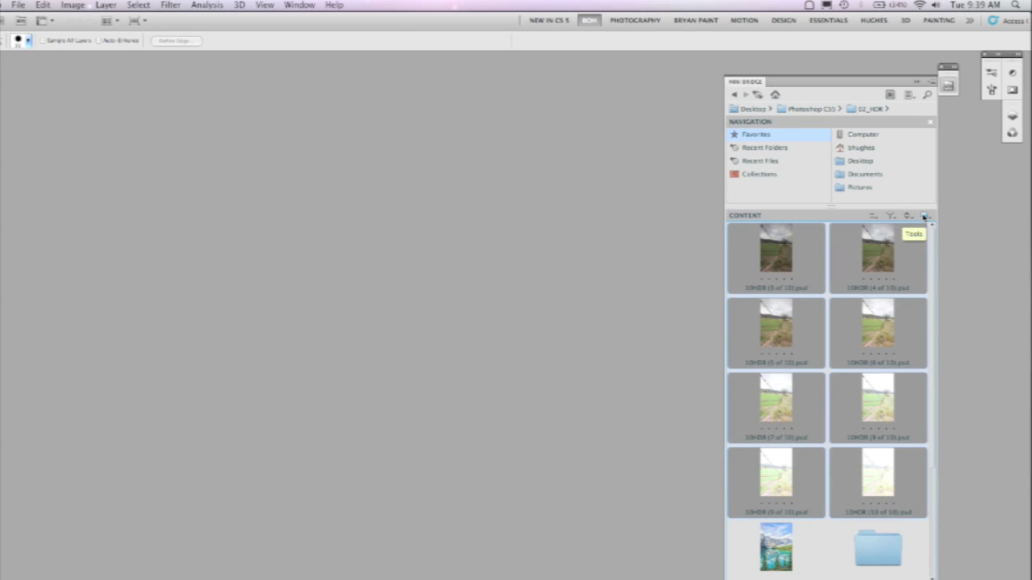
left_click(923, 218)
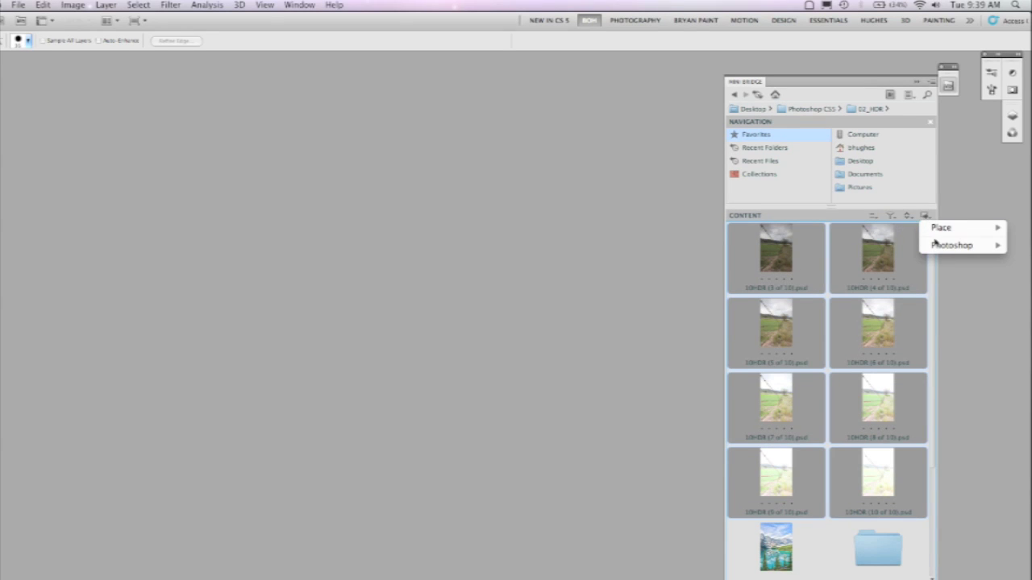
mouse_move(937, 245)
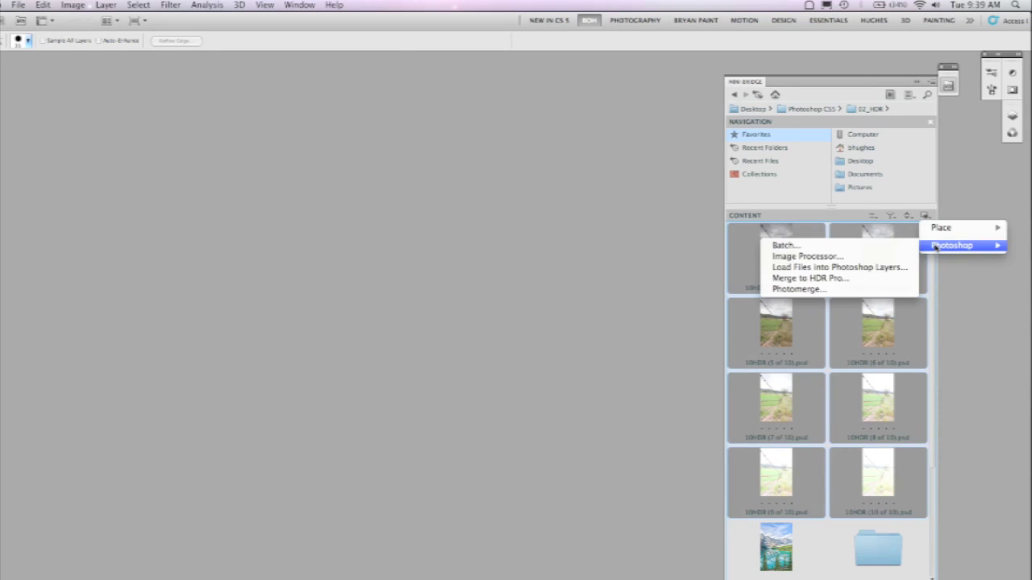
left_click(851, 279)
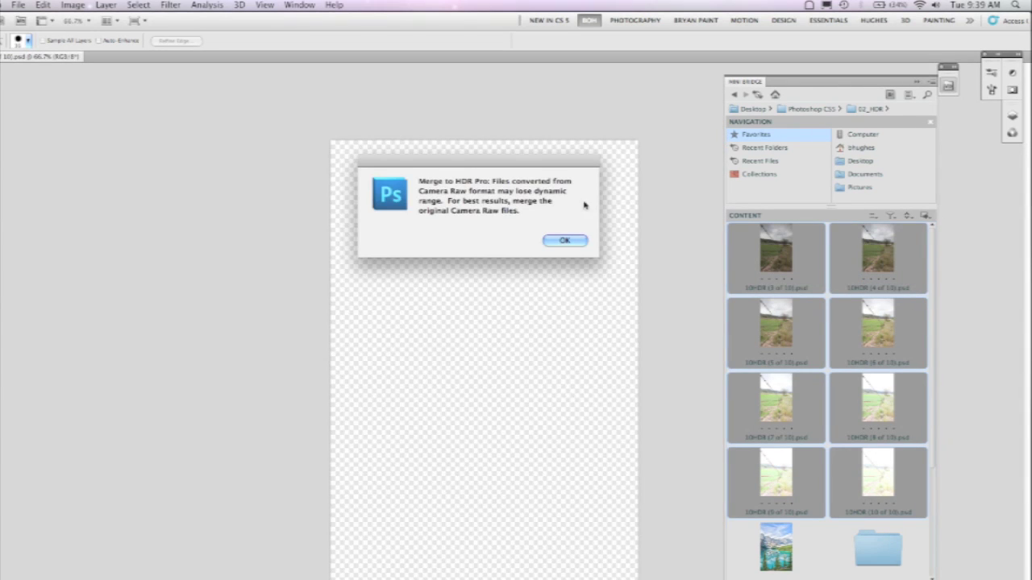
Accept the Camera Raw warning and let the eight exposures merge into the HDR Pro preview
left_click(564, 240)
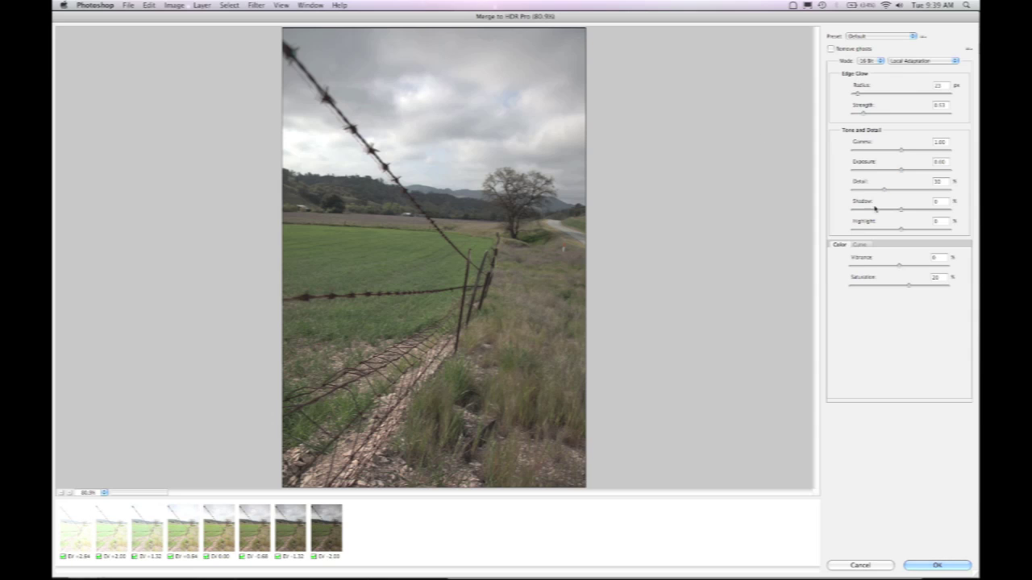
left_click(887, 37)
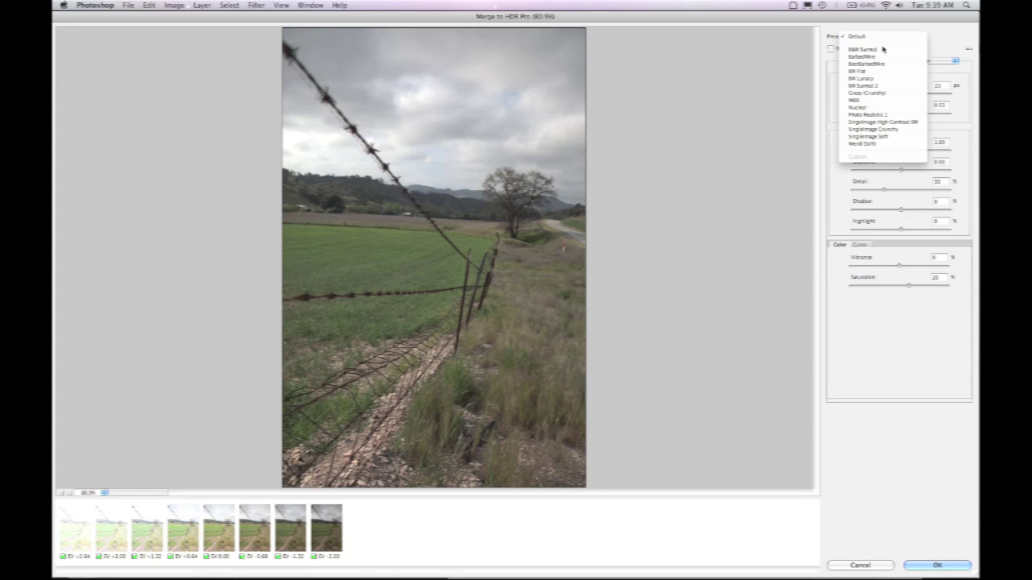
Apply the BestBarbedWire preset and inspect the sky and wire at 200% zoom
left_click(842, 64)
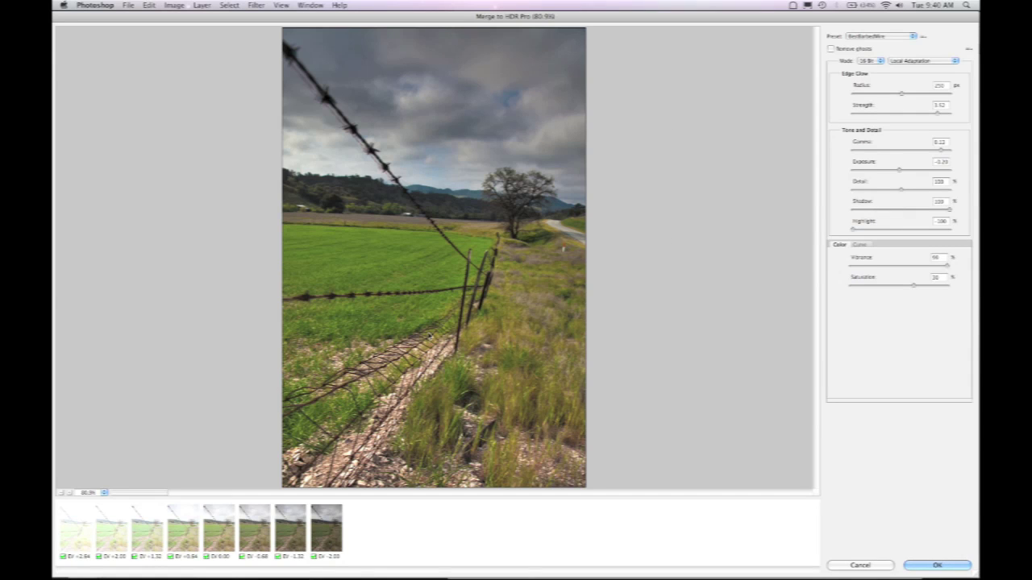
left_click(495, 209, "super")
left_click(495, 209, "super")
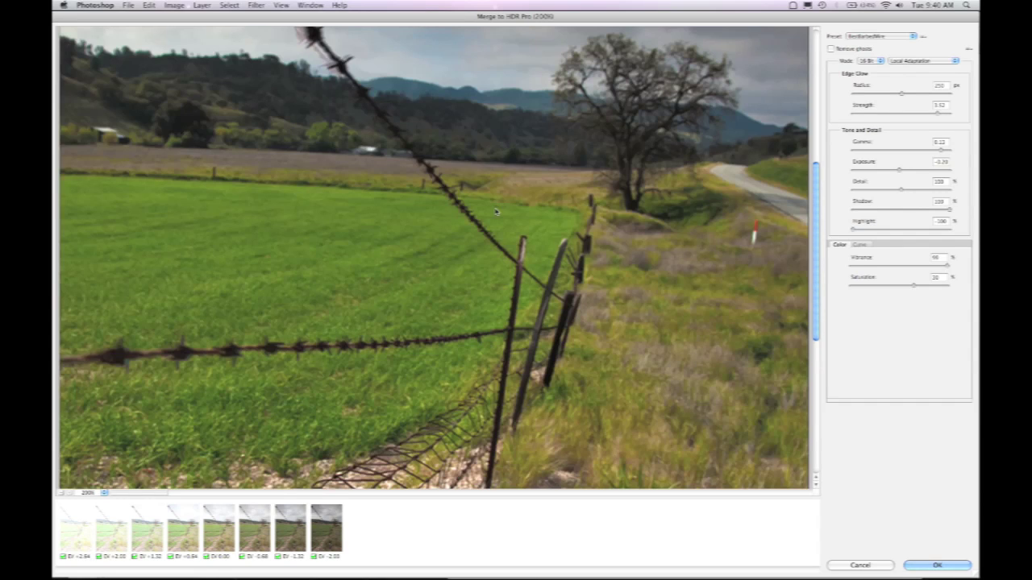
scroll(479, 255, "up", 5)
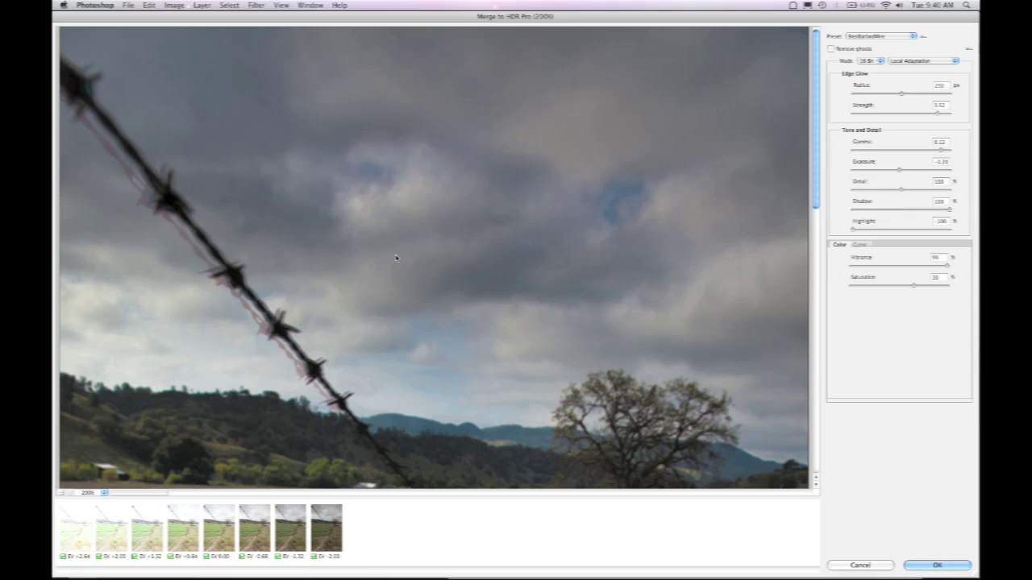
scroll(654, 169, "down", 3)
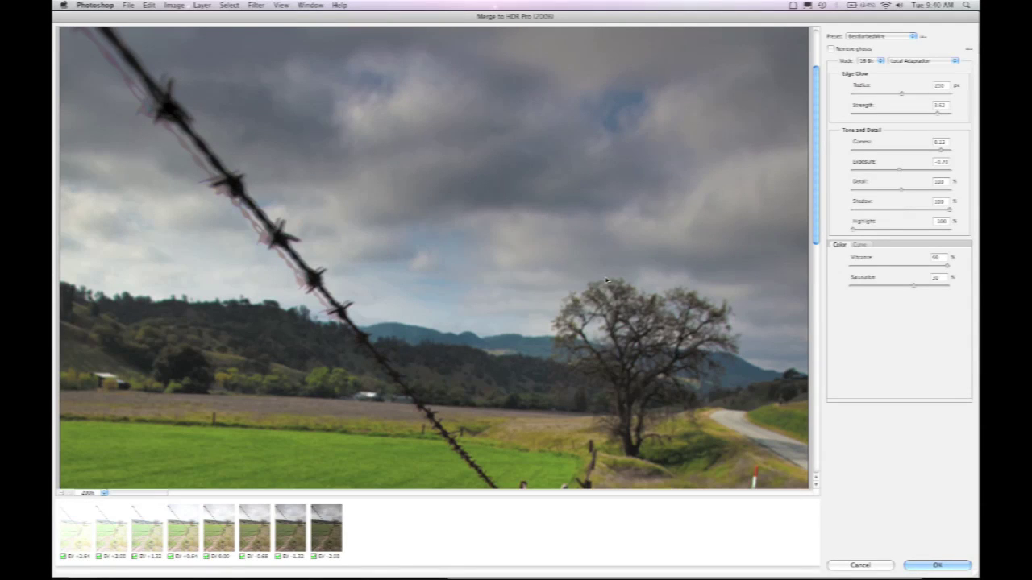
Enable Remove ghosts to clear the wire's pink double edges, then cancel the merge
left_click(831, 49)
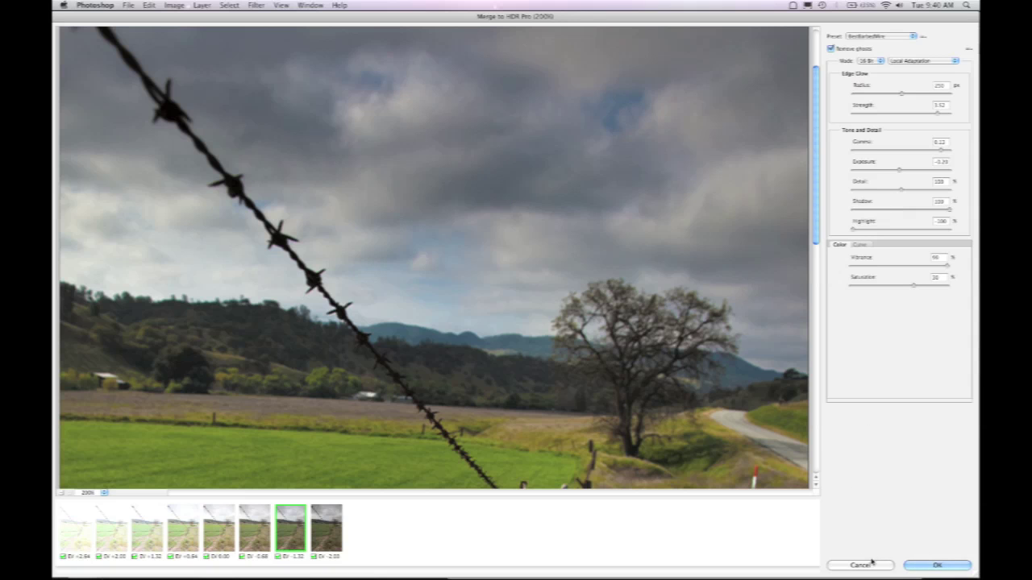
left_click(873, 565)
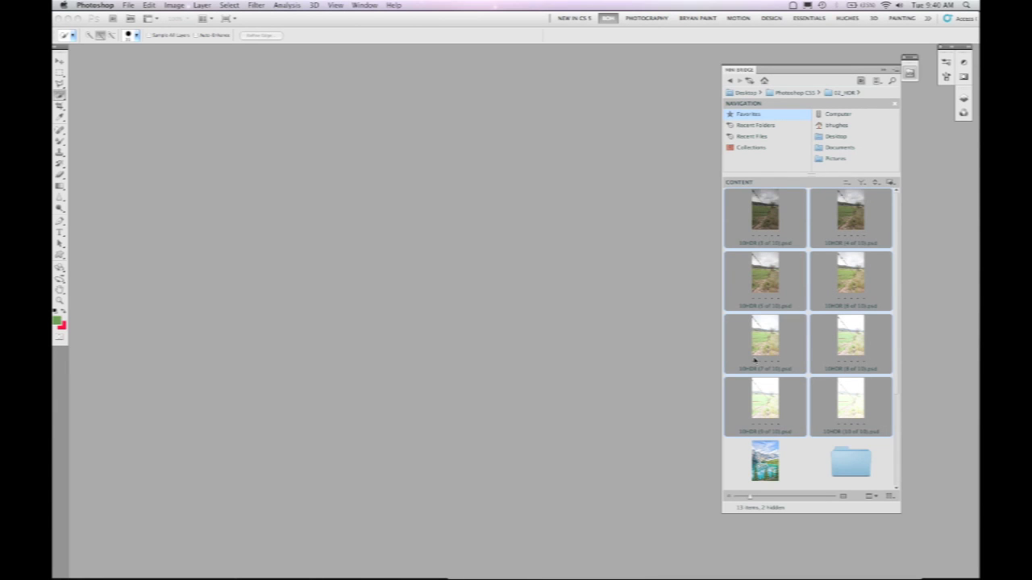
Open FauxHDR1.jpg from Mini Bridge and collapse the Mini Bridge panel
scroll(755, 360, "down", 3)
double_click(766, 427)
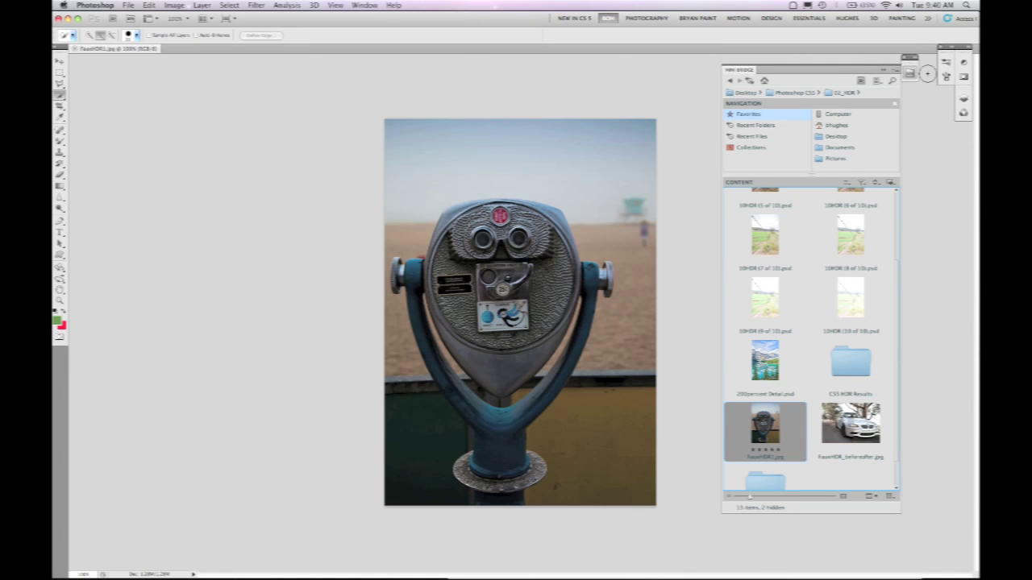
left_click(910, 71)
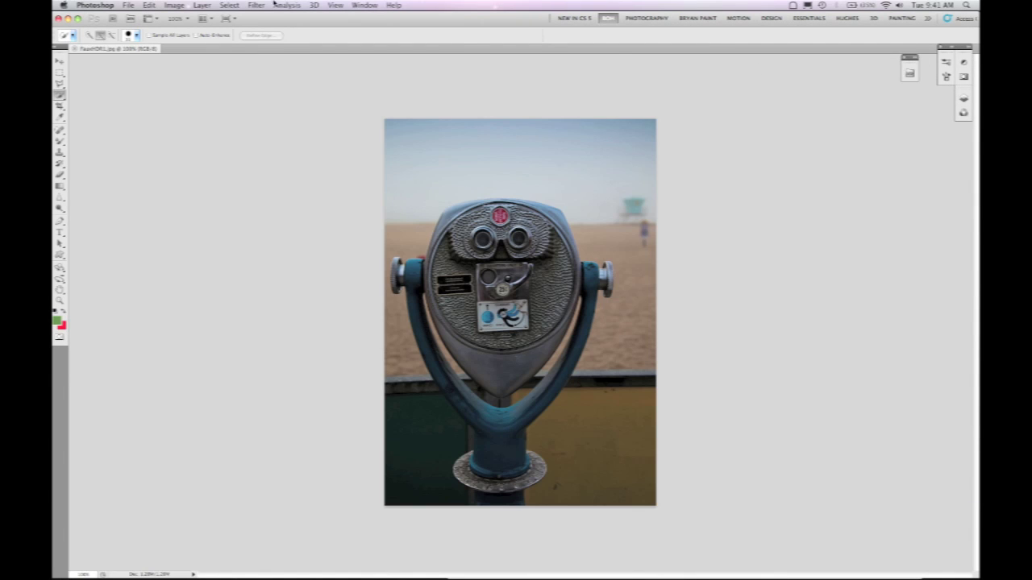
Apply Image > Adjustments > HDR Toning to the FauxHDR1.jpg photo
left_click(175, 5)
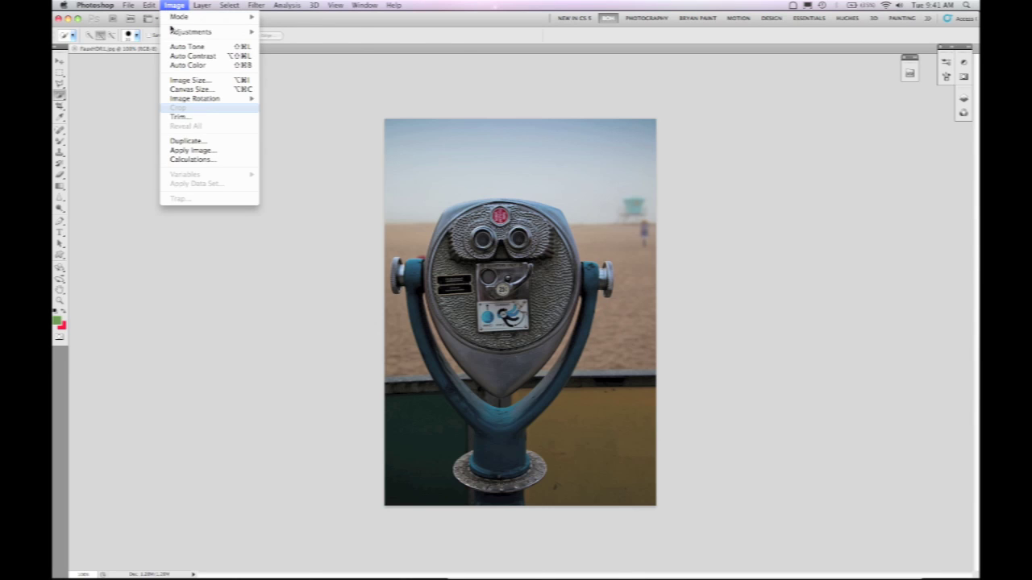
mouse_move(181, 34)
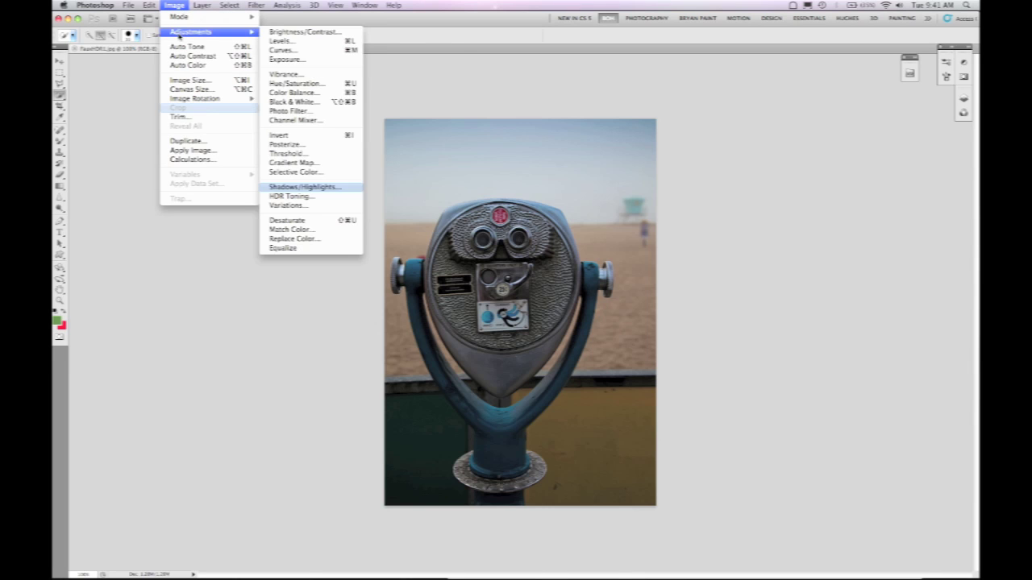
left_click(308, 196)
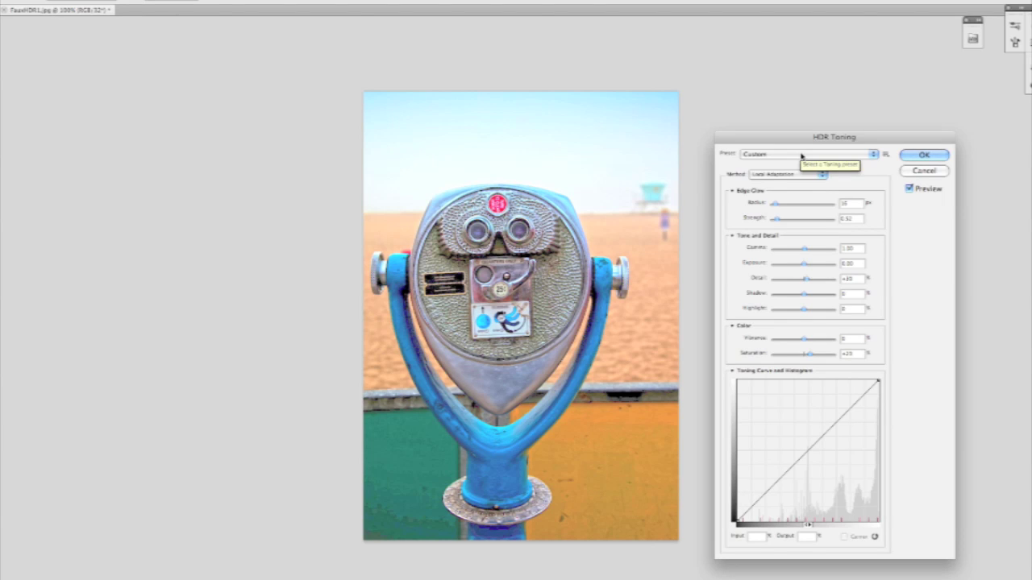
Preview the SingleImage High Contrast BW and SingleImage Crunchy toning presets
left_click(803, 155)
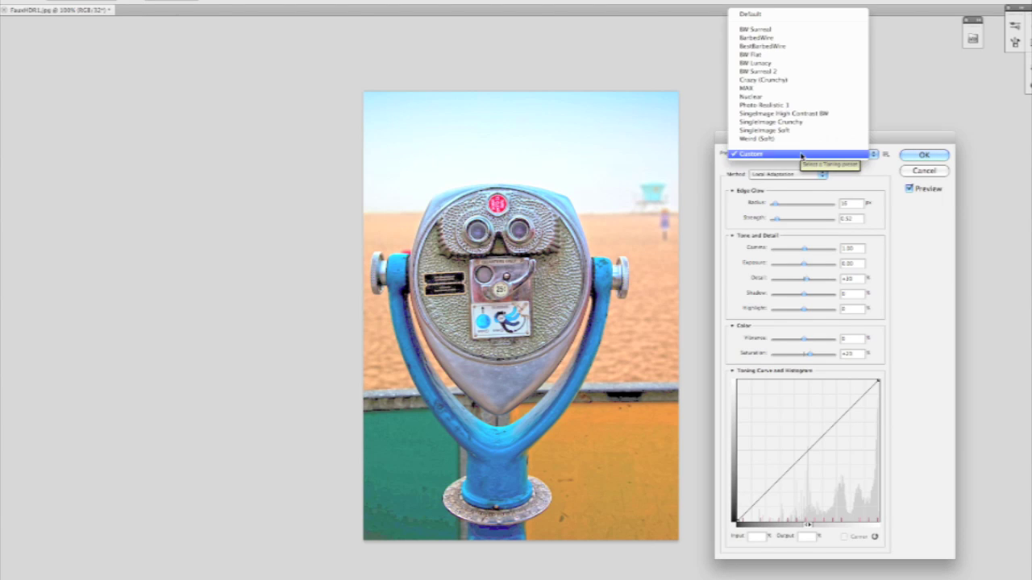
left_click(800, 114)
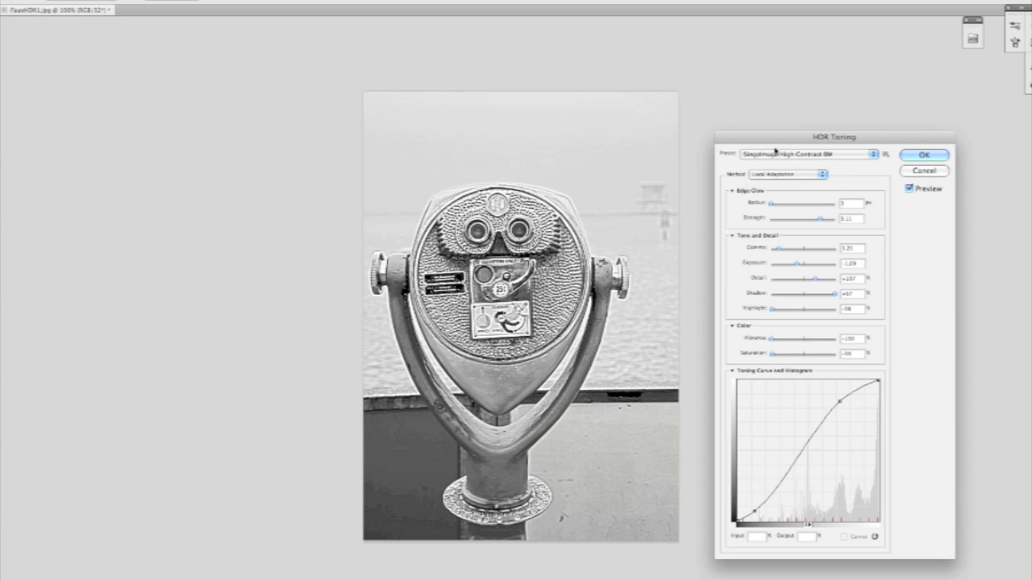
left_click(781, 154)
left_click(780, 163)
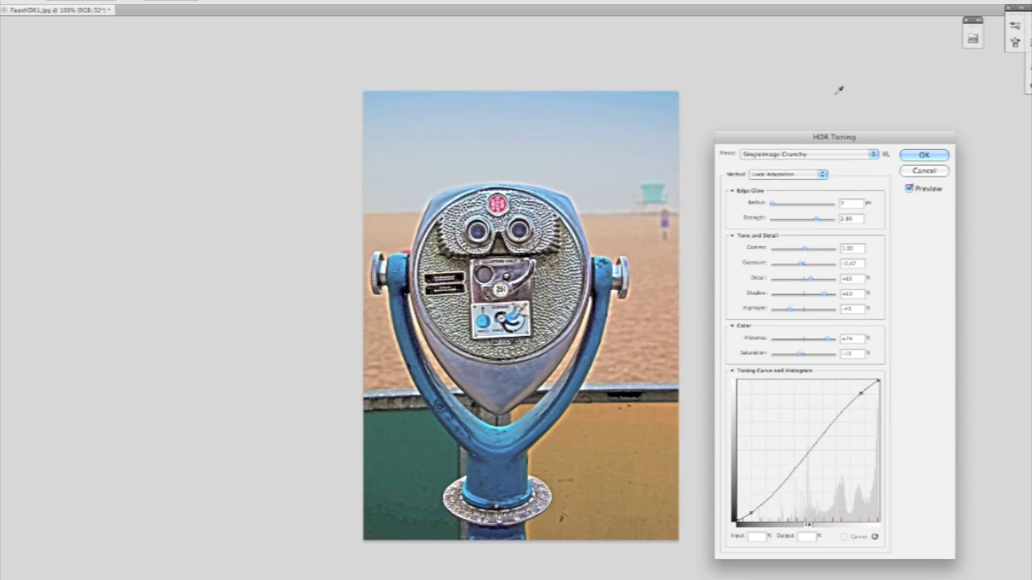
Switch to SingleImage Soft with Saturation -100 and Vibrance about +62
left_click(808, 156)
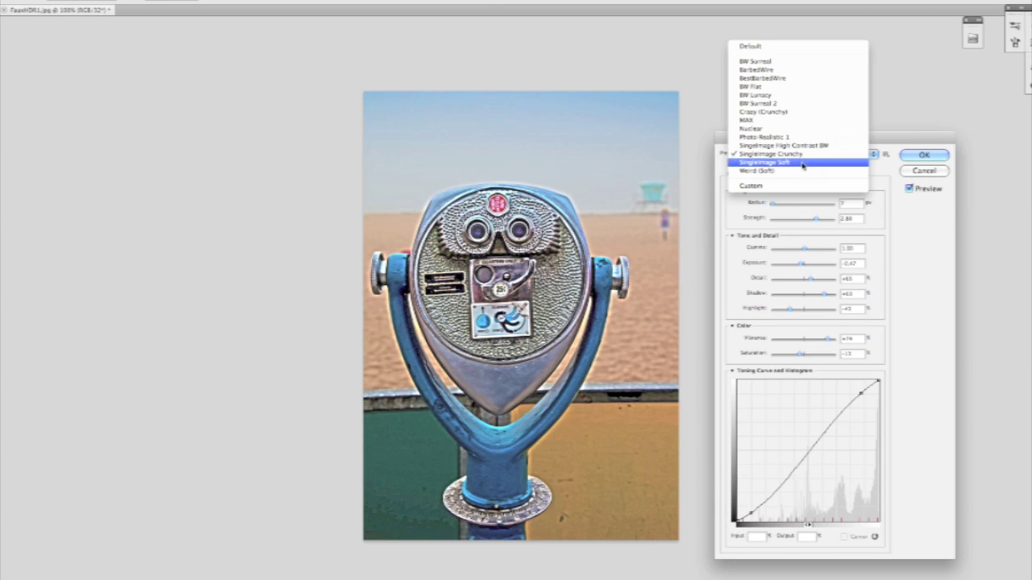
left_click(810, 163)
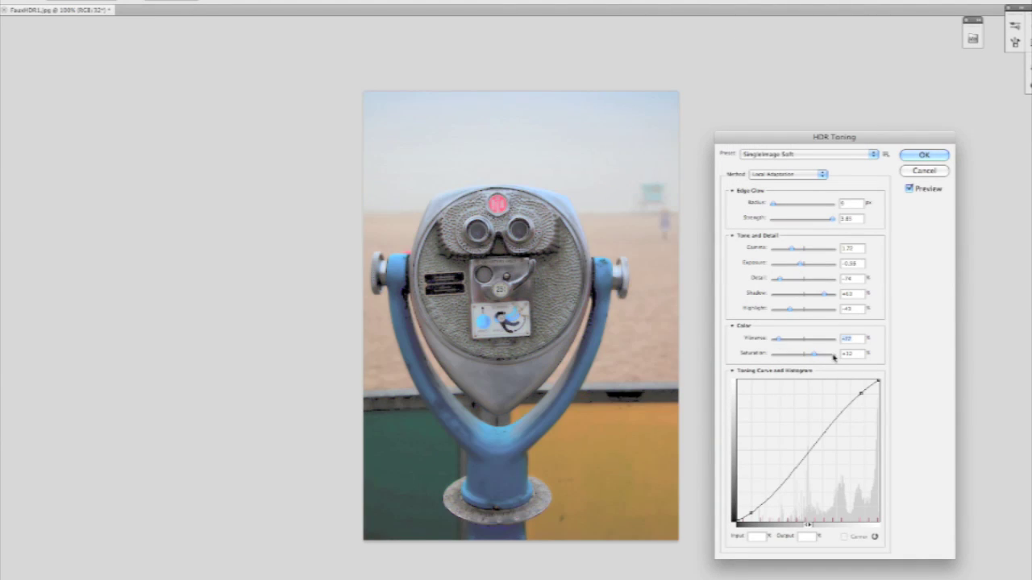
mouse_move(835, 355)
left_mouse_down()
mouse_move(774, 341)
mouse_move(837, 359)
mouse_move(770, 356)
mouse_move(840, 343)
left_mouse_up()
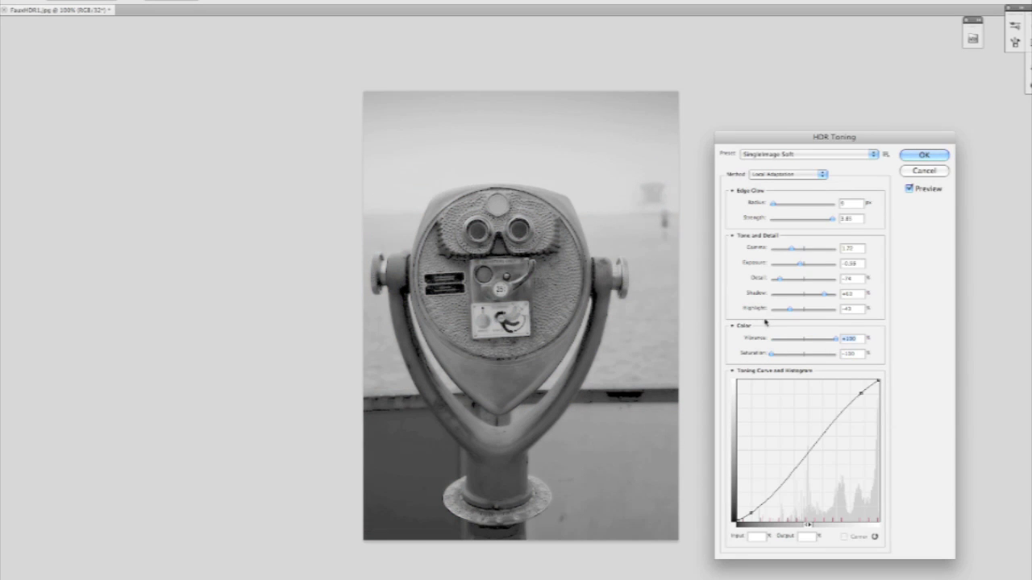
left_click_drag(824, 341, 822, 341)
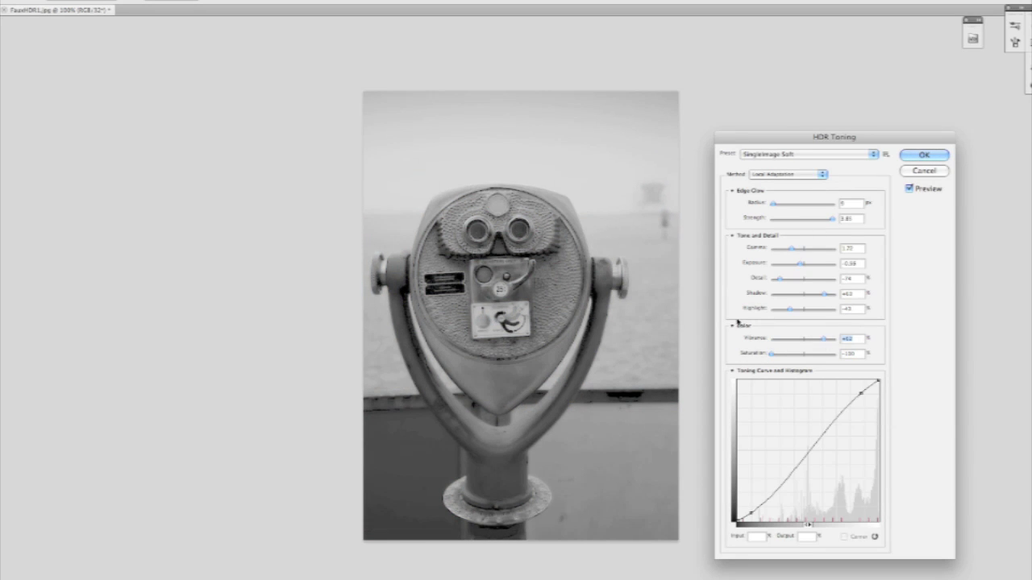
Cancel HDR Toning, close FauxHDR1.jpg without saving, and select FauxHDR_beforeafter.jpg
left_click(924, 171)
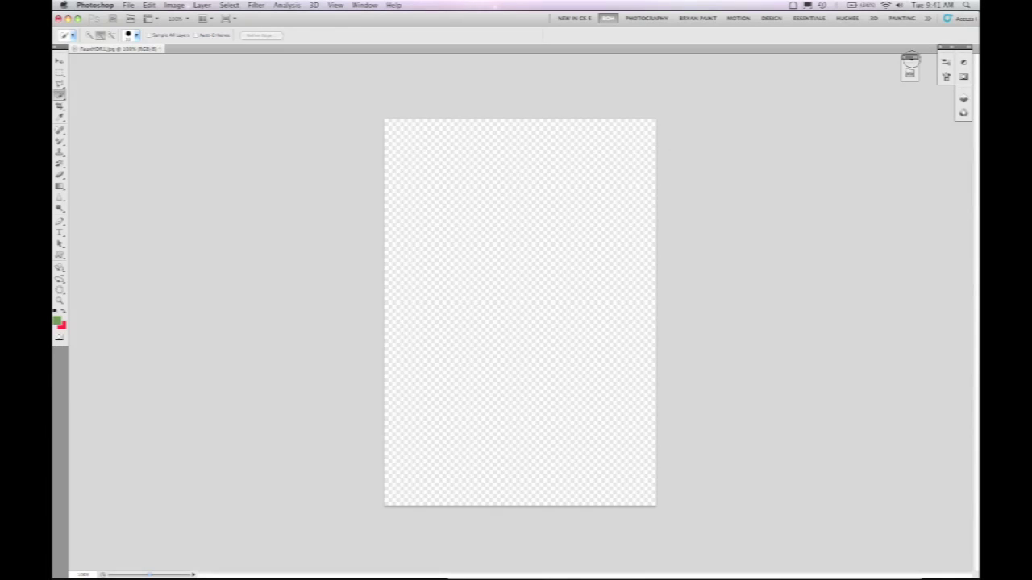
left_click(910, 73)
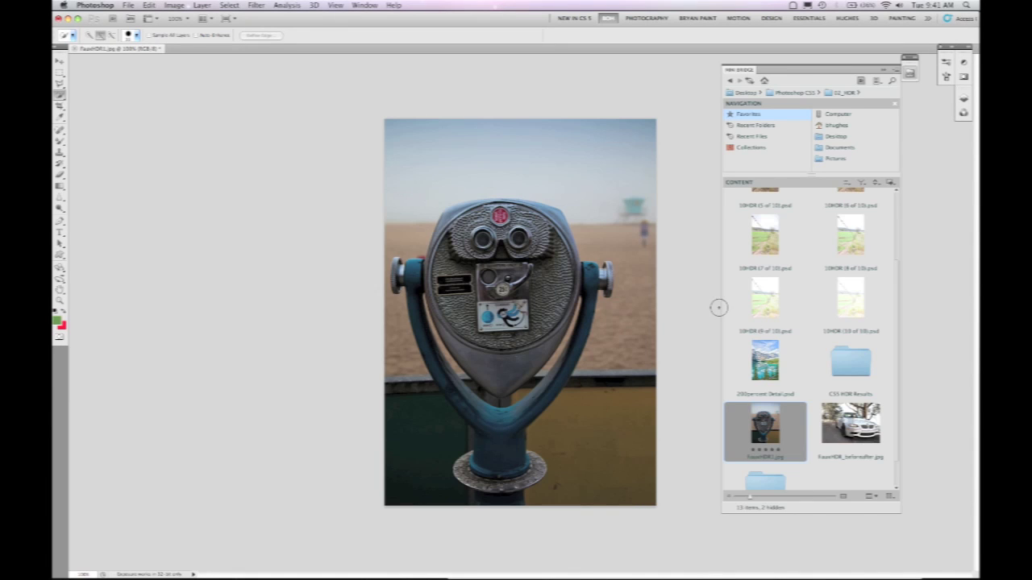
key("super+w")
left_click(468, 162)
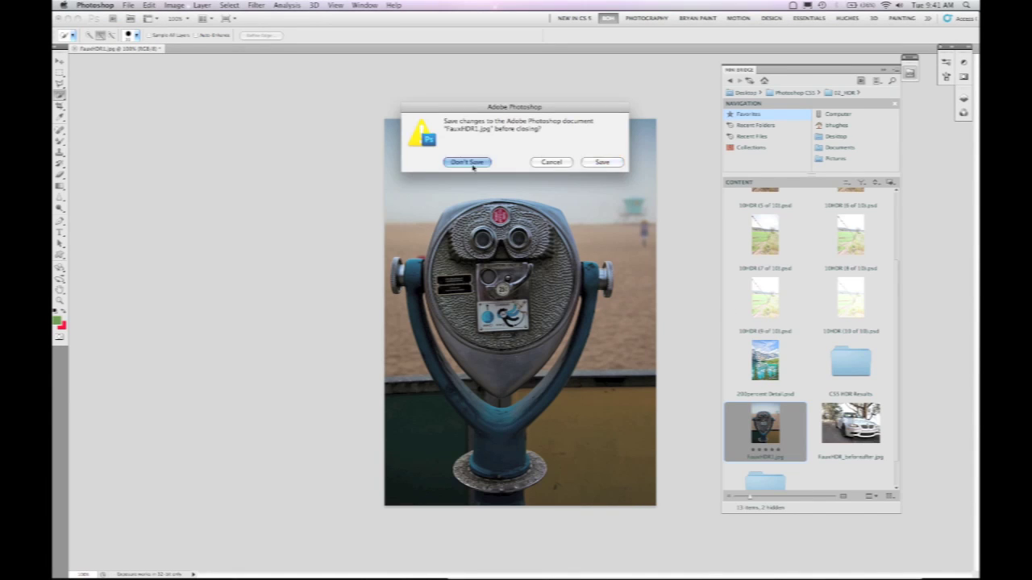
left_click(844, 427)
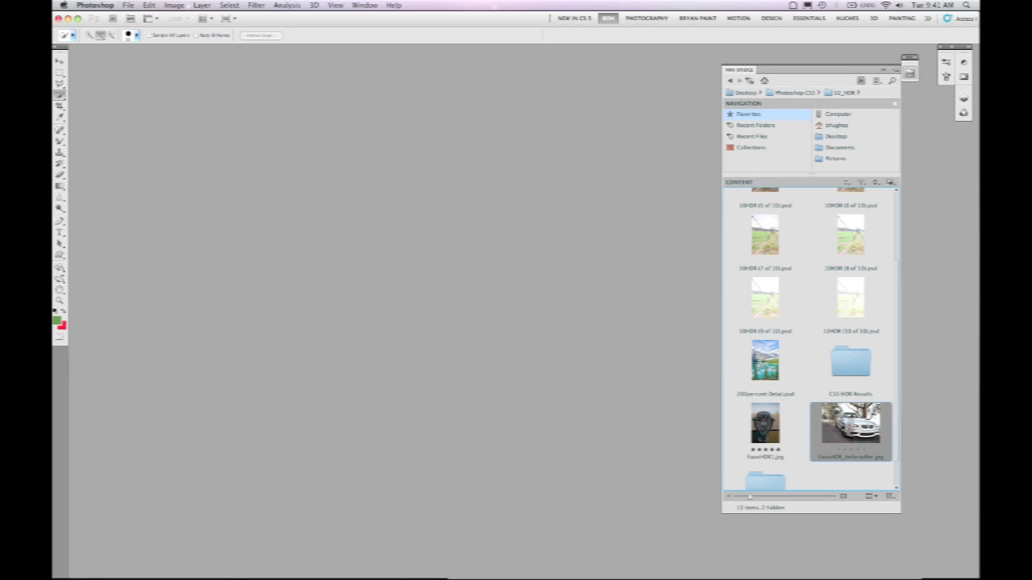